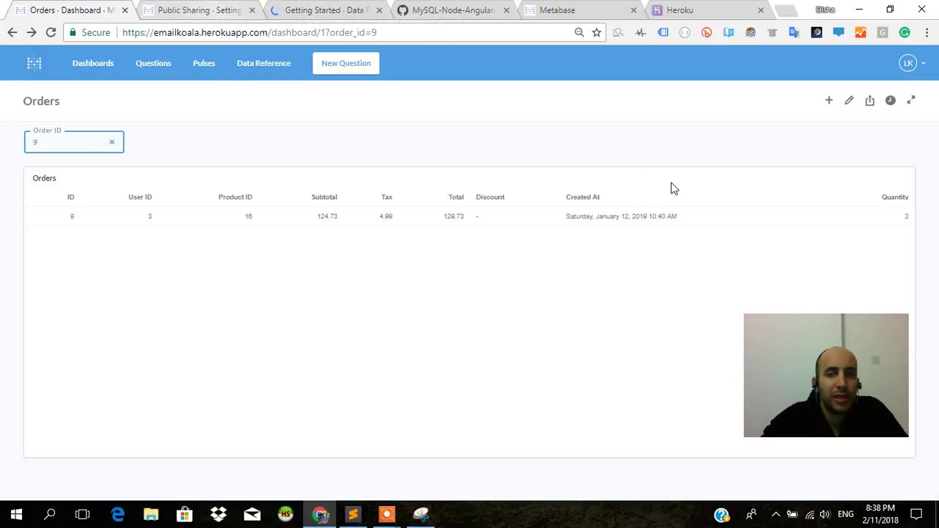
Enable public sharing on the Orders dashboard and copy its public link
left_click(869, 101)
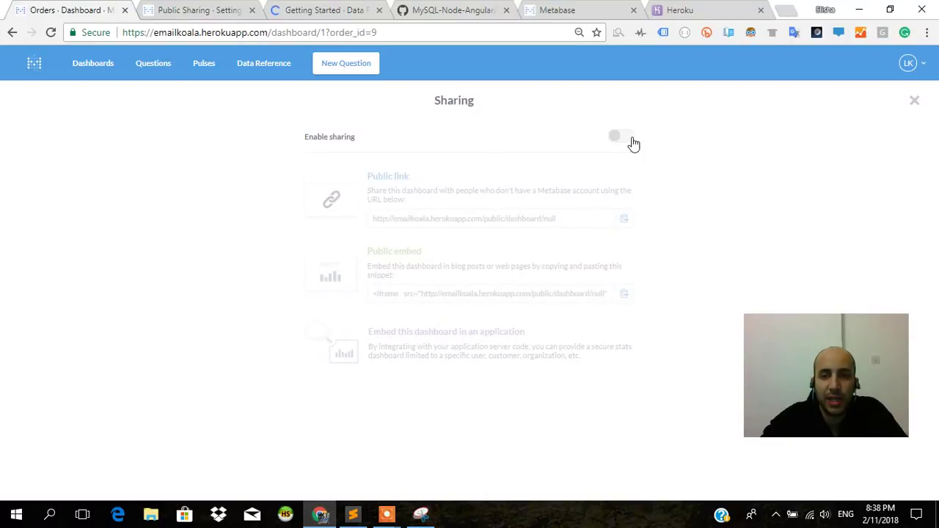
left_click(628, 143)
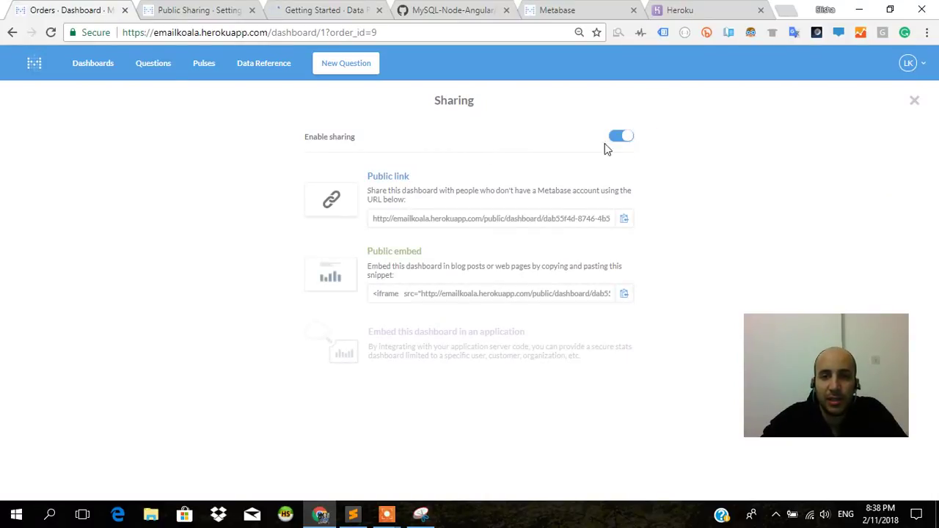
left_click(623, 219)
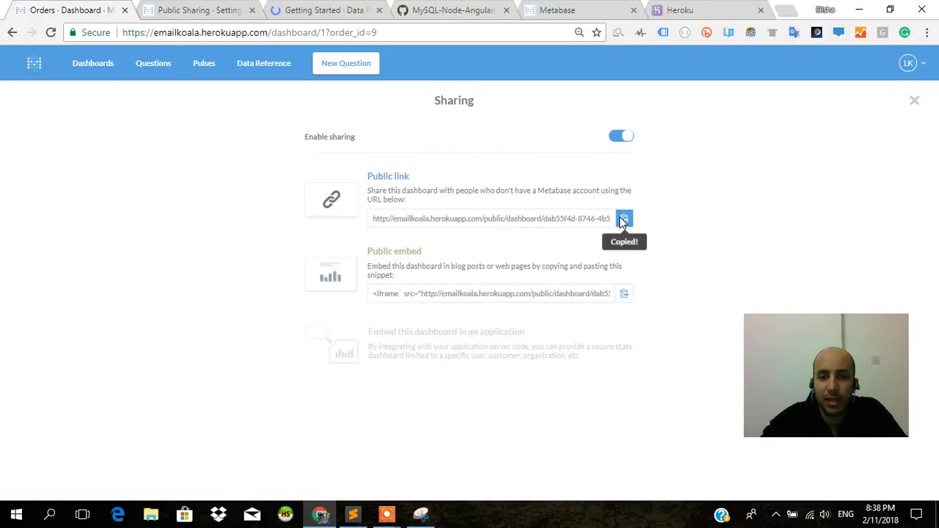
key("alt+Tab")
key("alt+Tab")
key("alt+Tab")
key("alt+Tab")
key("Escape")
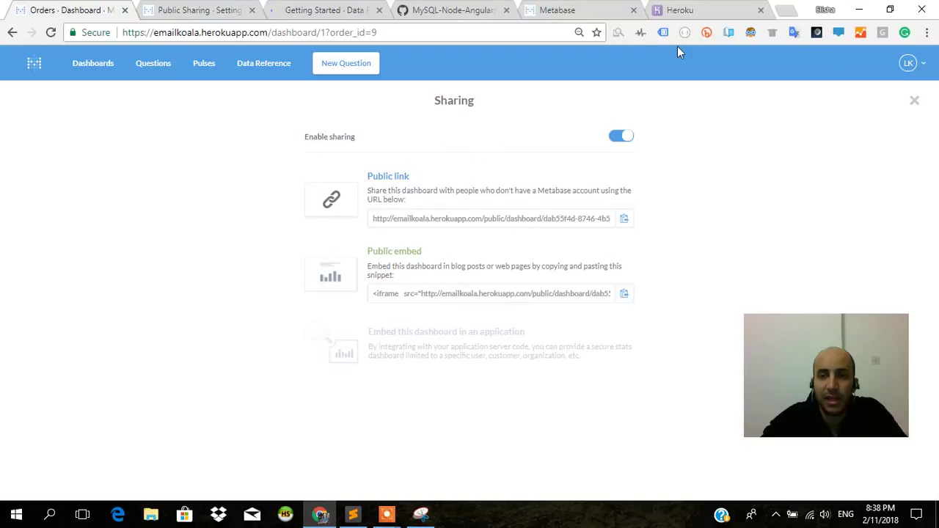
Load the copied public dashboard link in a new tab placed after the Heroku tab
left_click(784, 10)
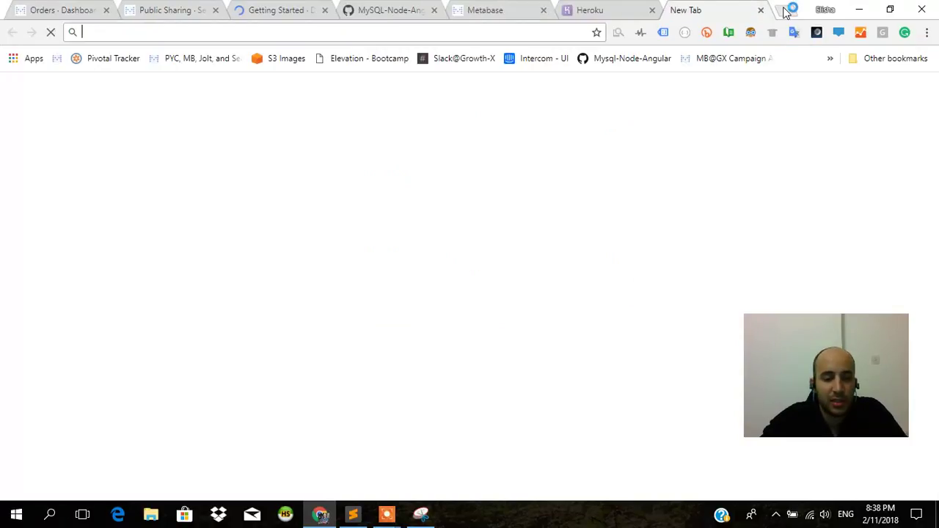
key("ctrl+v")
key("Return")
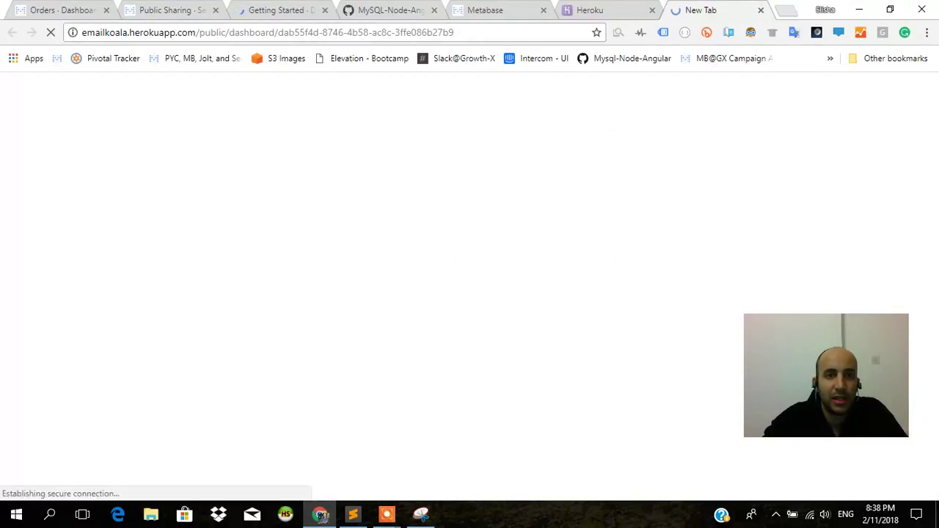
left_click_drag(63, 10, 561, 10)
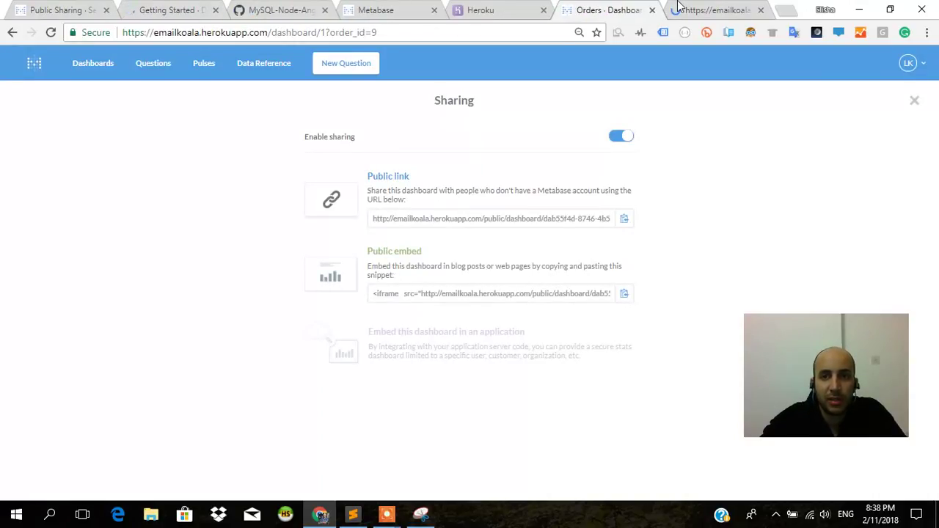
left_click(679, 7)
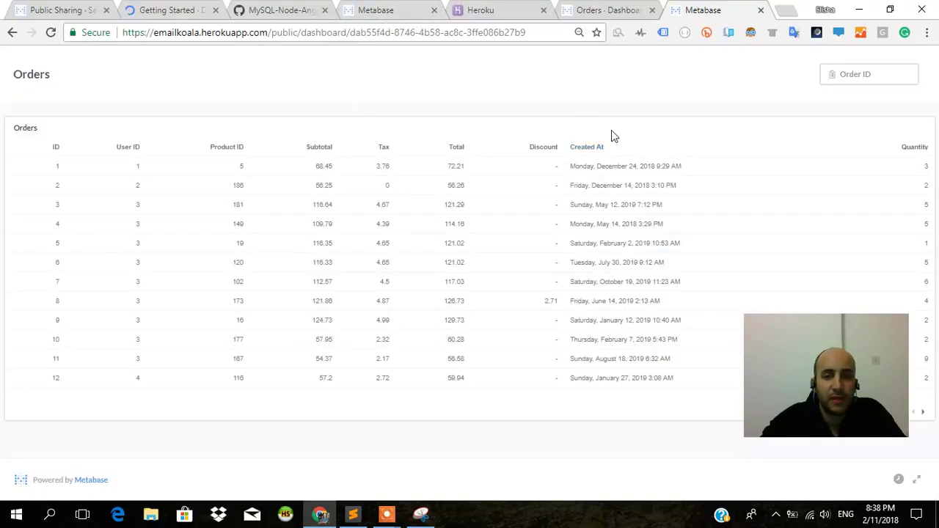
Filter the public dashboard to Order ID 9 and select the resulting order_id URL
left_click(866, 70)
type("9")
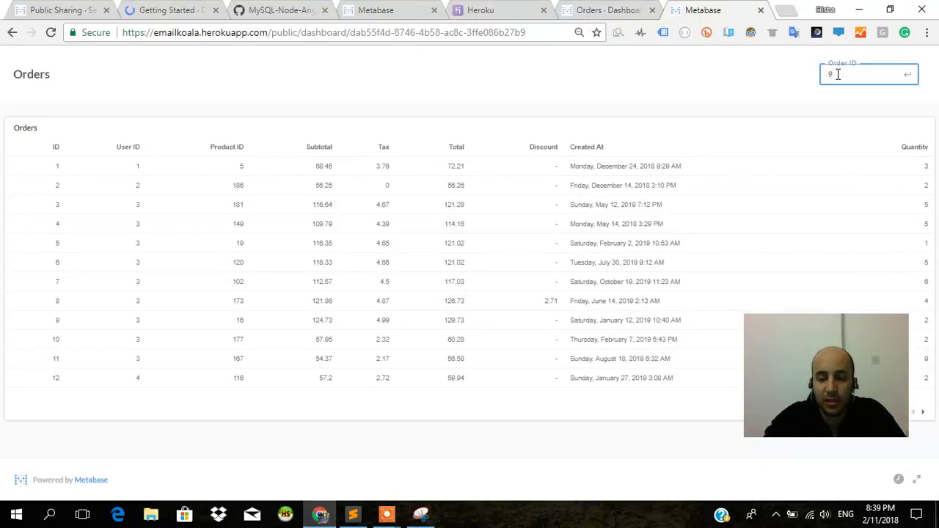
key("Return")
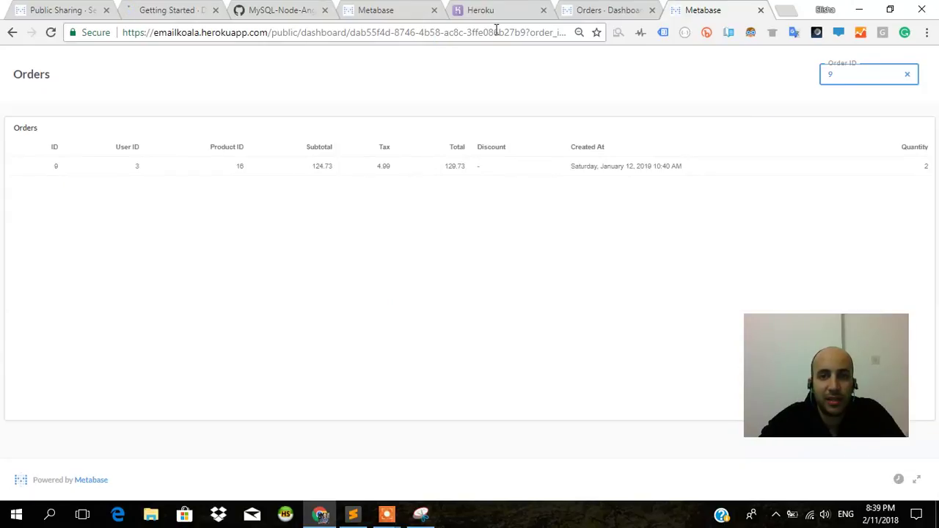
left_click_drag(524, 32, 591, 33)
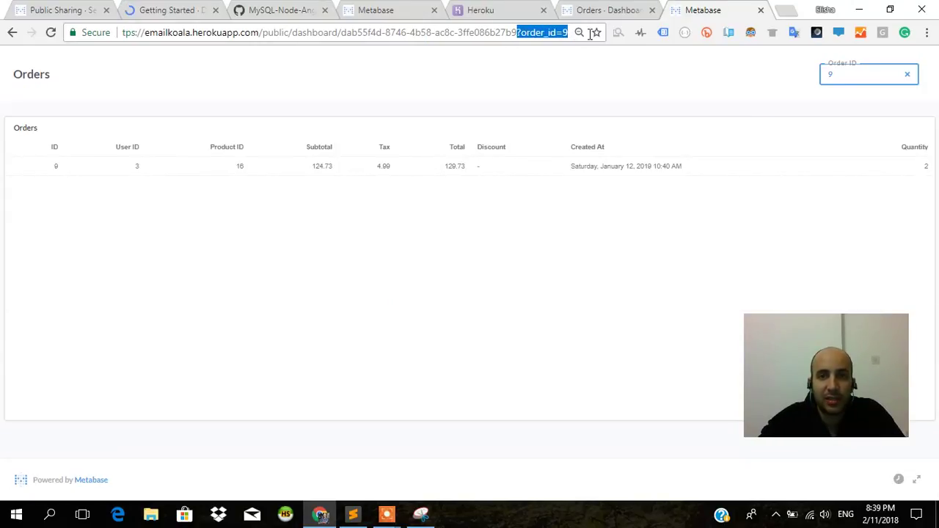
triple_click(545, 33)
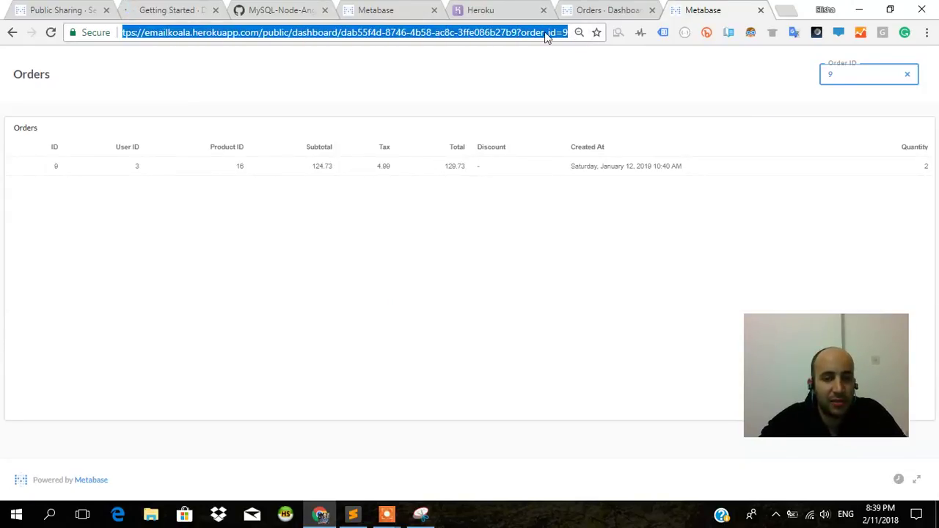
Open the order_id=9 link in a new incognito window to confirm it shows only order 9
left_click(926, 32)
left_click(819, 84)
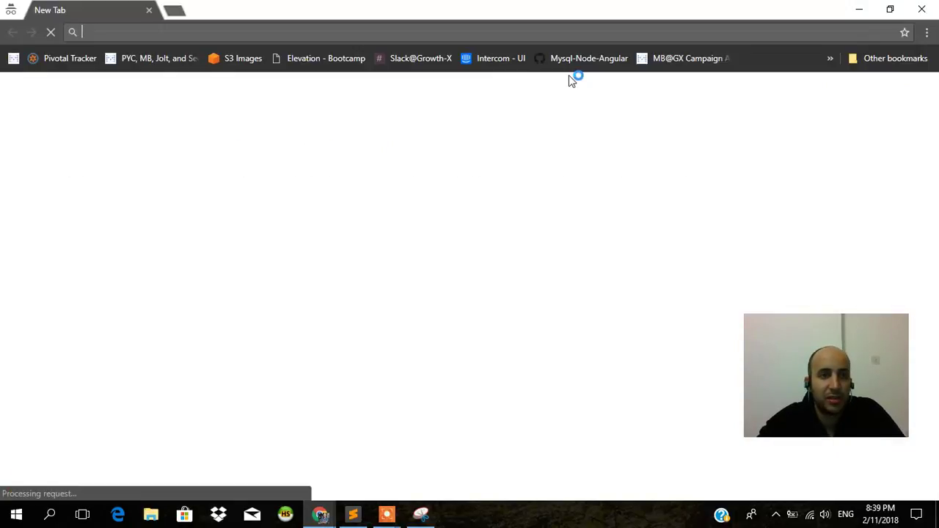
key("ctrl+v")
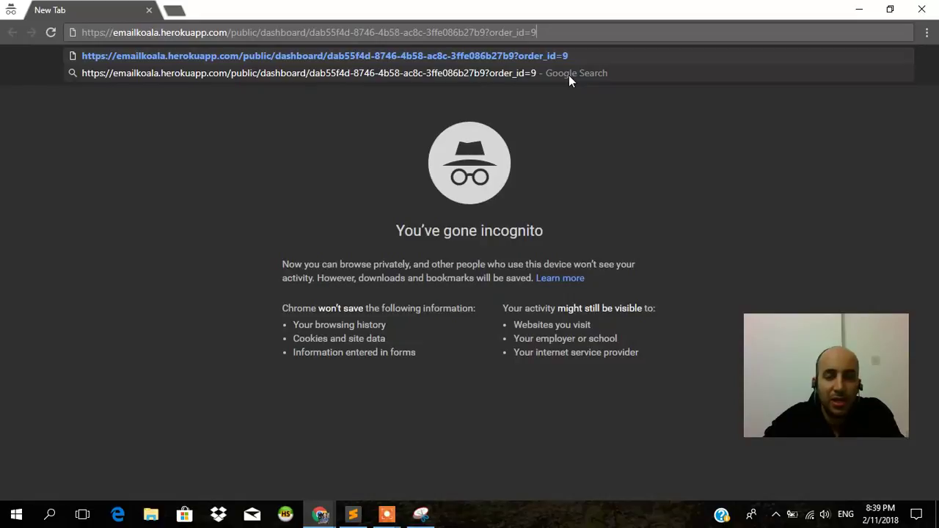
key("Return")
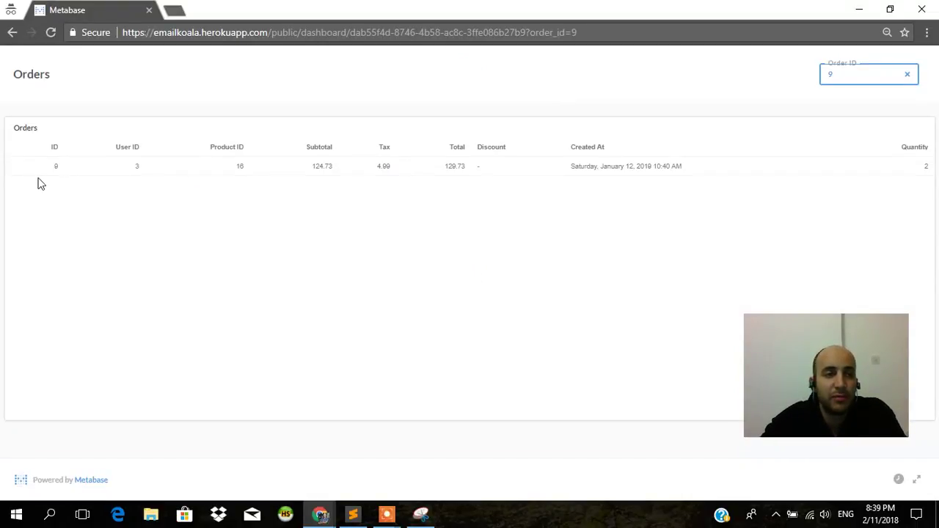
left_click_drag(42, 171, 206, 185)
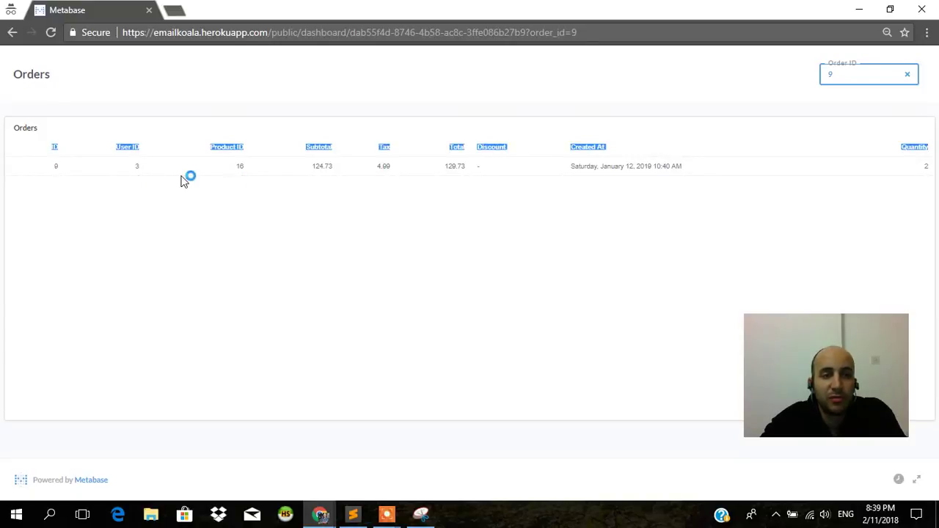
left_click(183, 176)
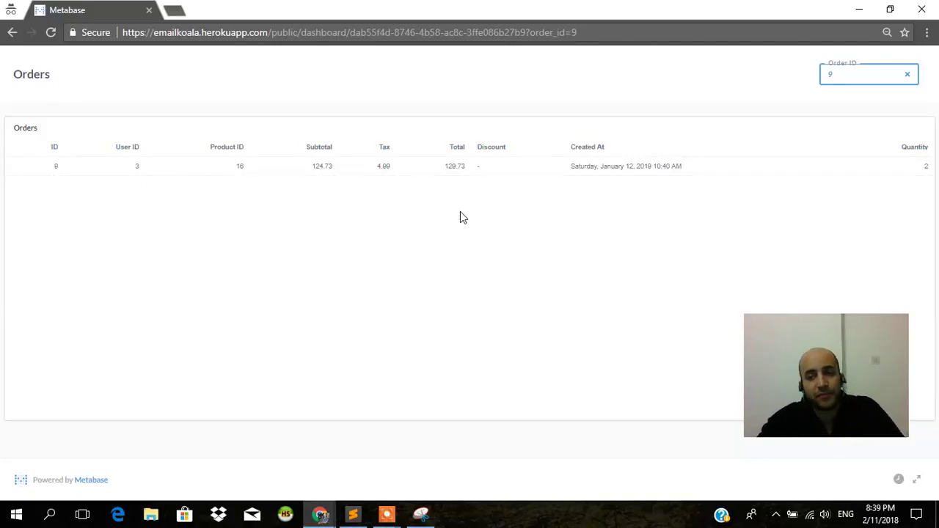
key("alt+Tab")
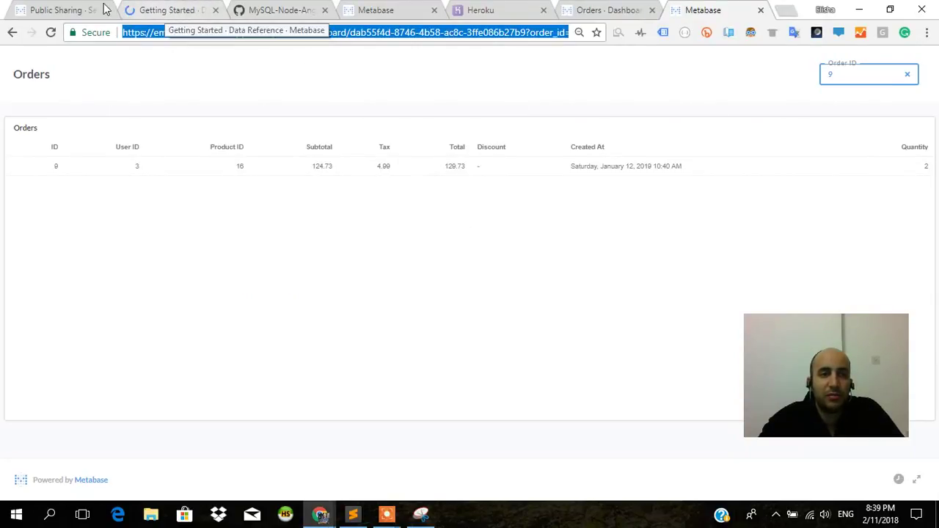
Go to the Email admin settings and check the notes holding the SMTP details
left_click(68, 9)
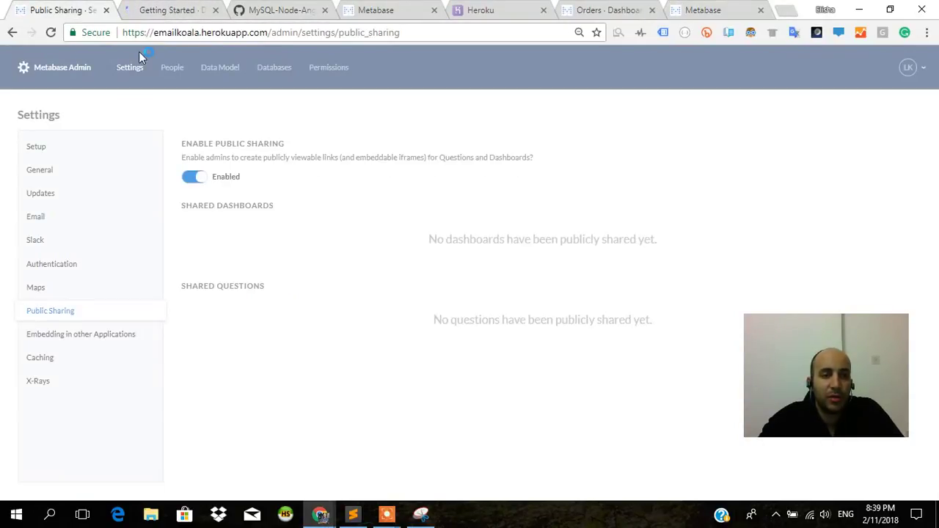
left_click(59, 222)
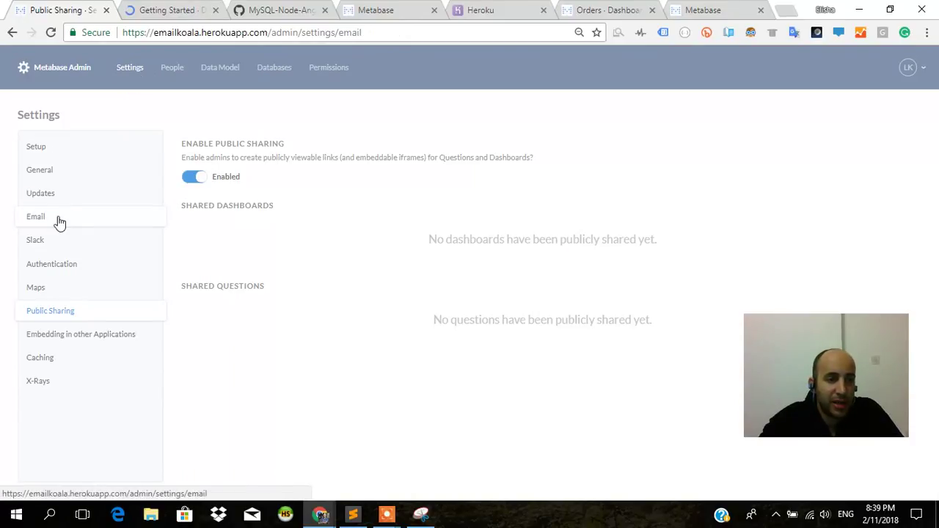
left_click(226, 245)
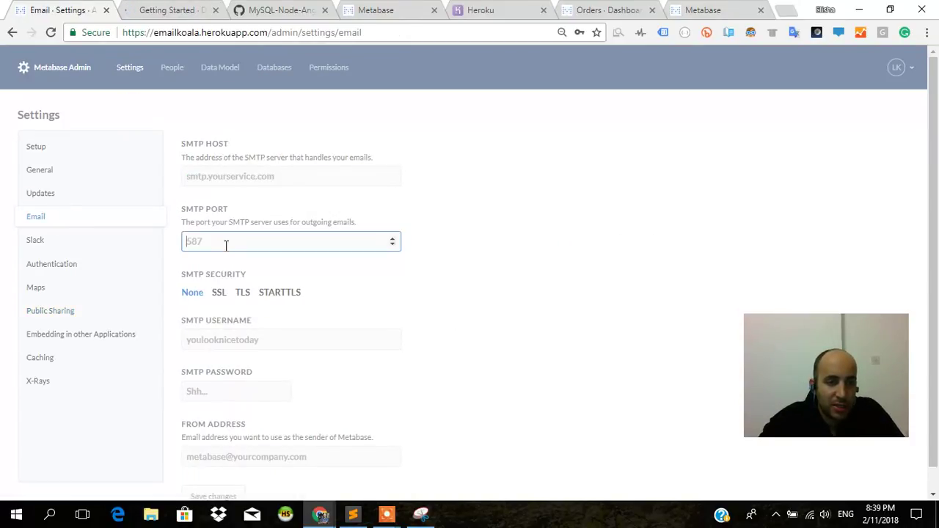
key("alt+Tab")
key("Down")
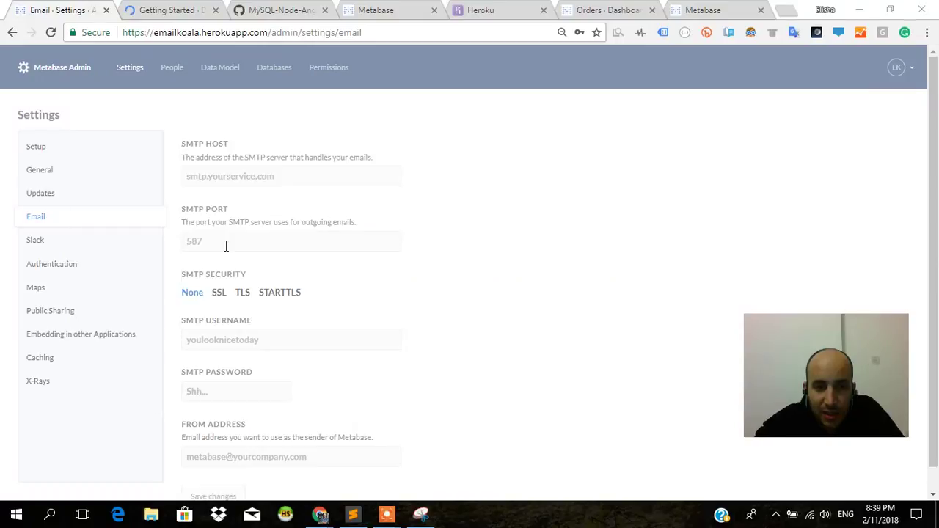
key("alt+Tab")
key("alt+Tab")
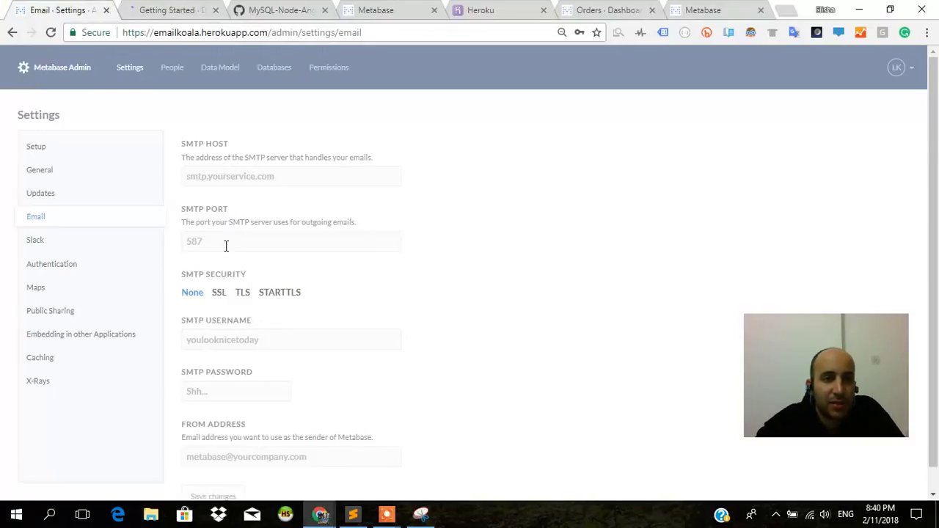
Enter SMTP port 465, host smtp.gmail.com, SSL security, the Gmail username and its password
left_click(226, 243)
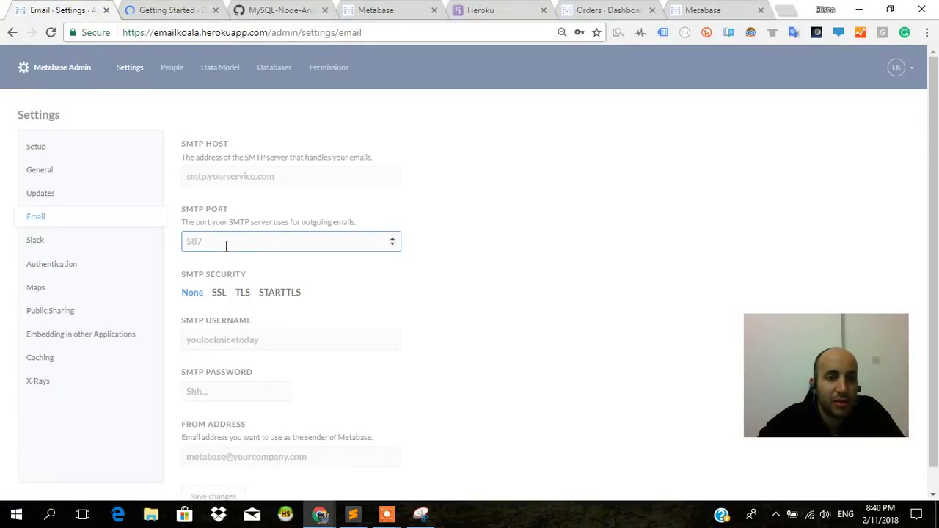
type("465")
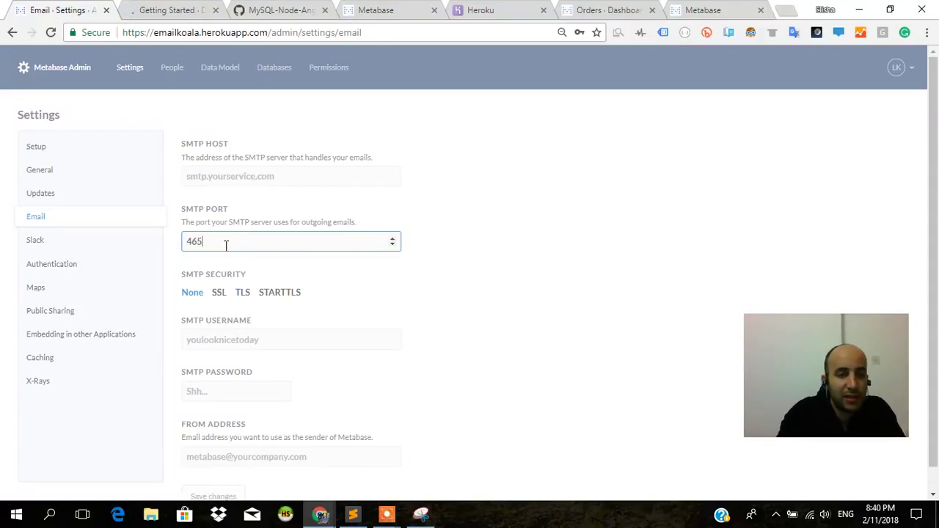
left_click(214, 176)
type("sm")
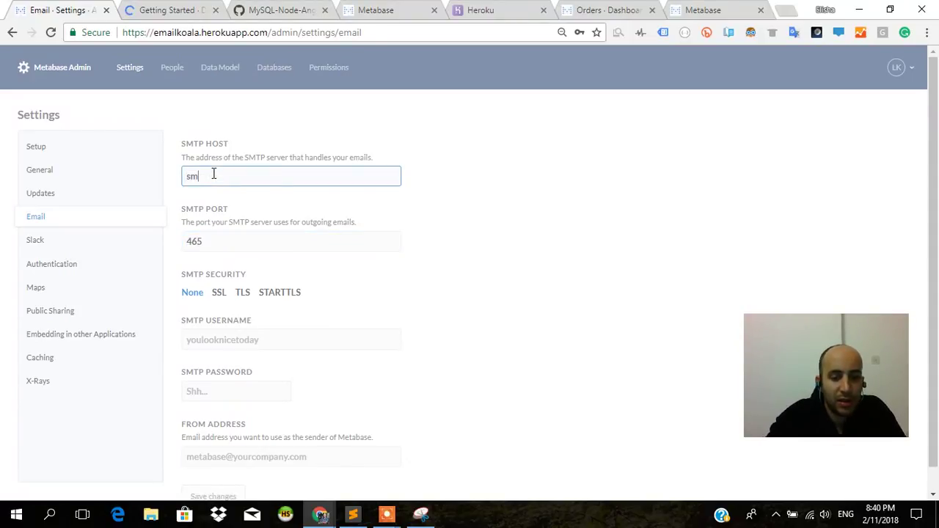
type("tp.gmail.com")
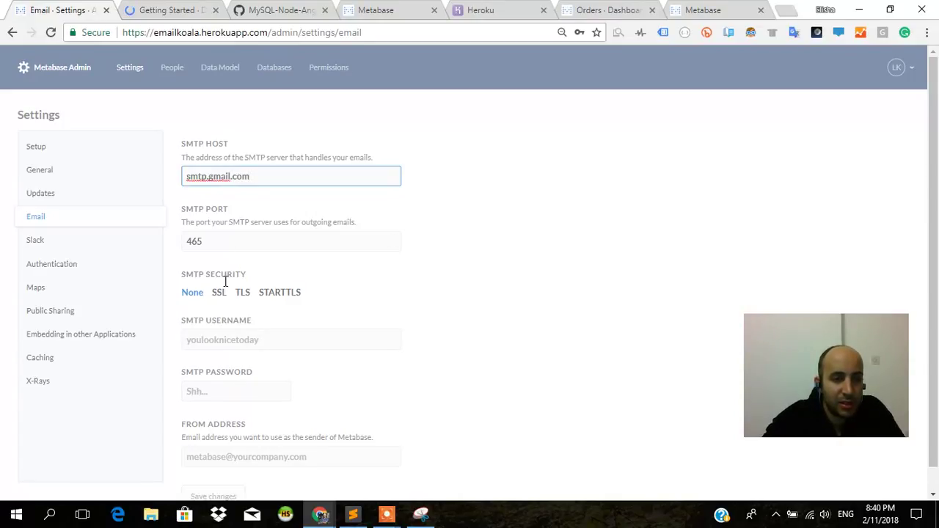
left_click(218, 293)
left_click(224, 341)
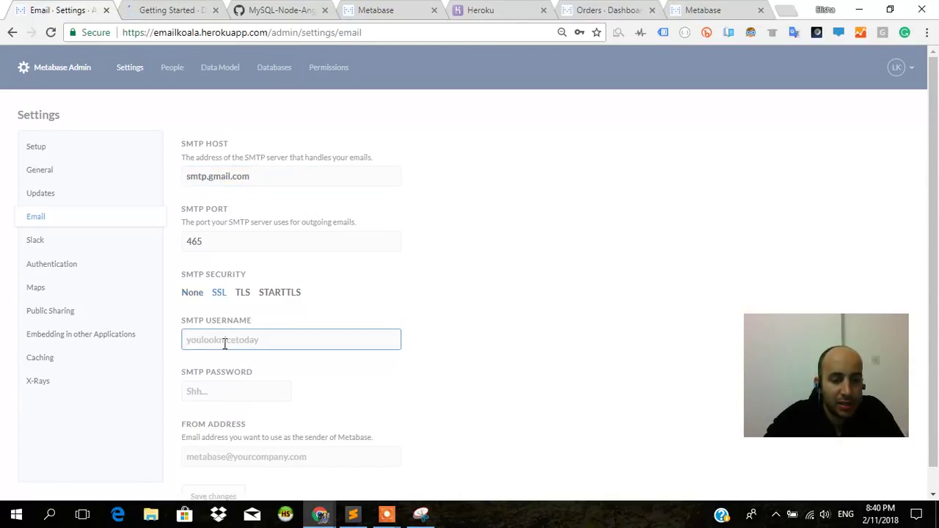
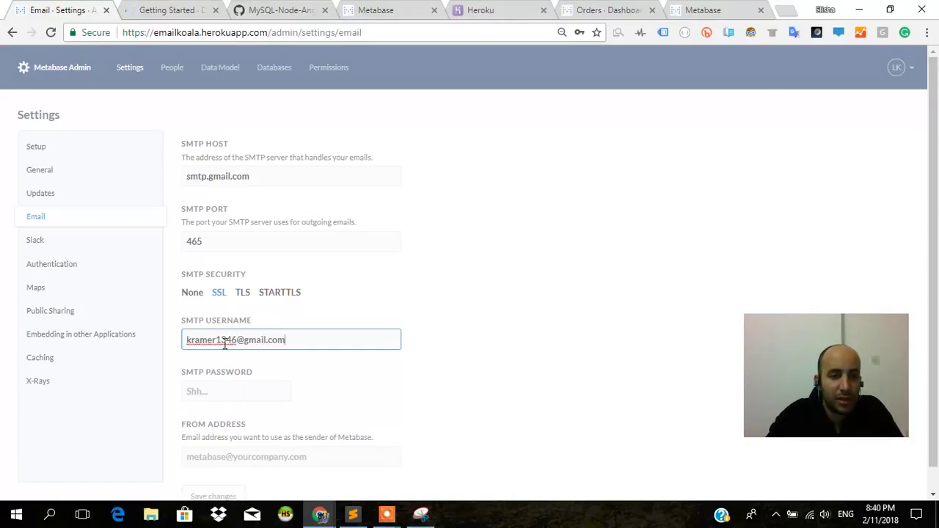
key("Tab")
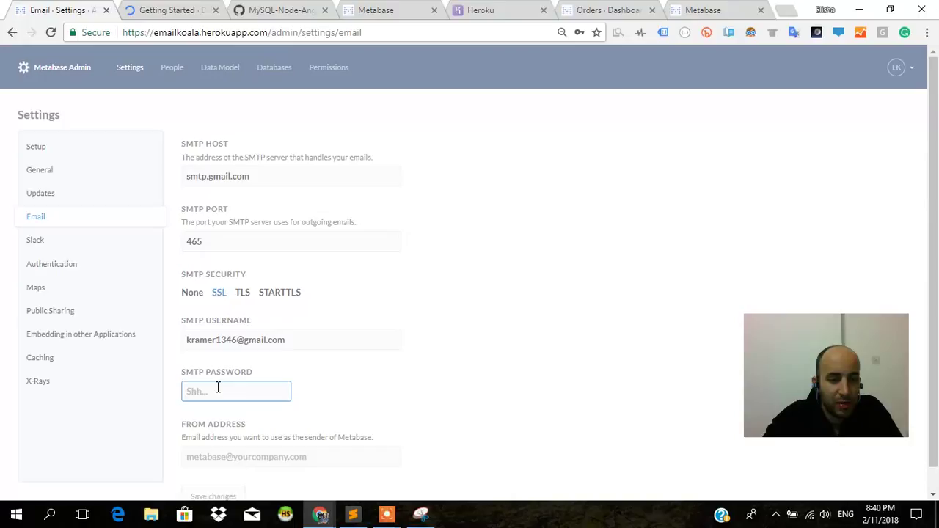
type("••")
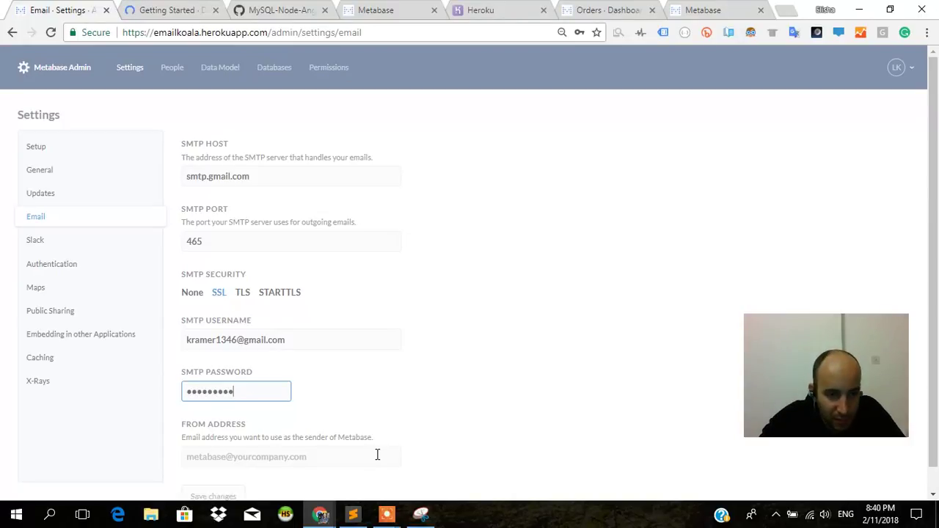
Fill the From Address field with the Gmail account address
scroll(377, 454, "down", 1)
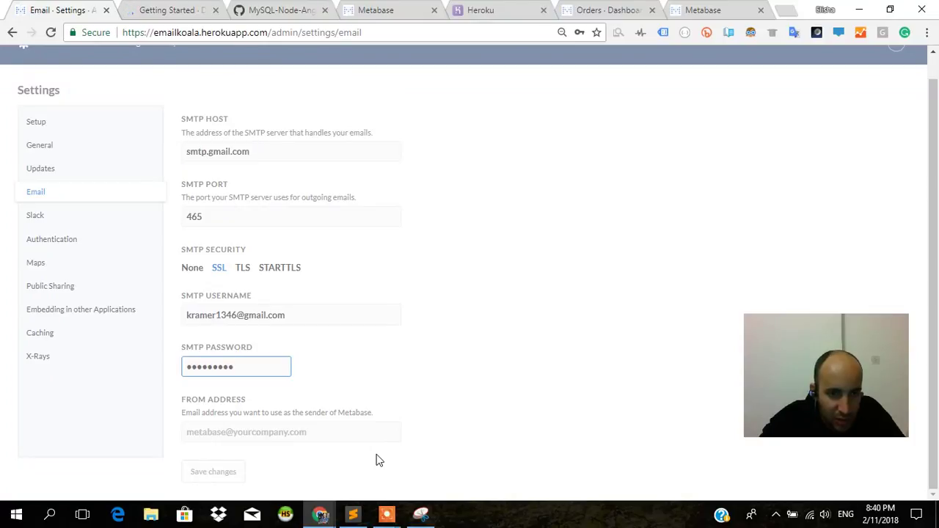
left_click(339, 429)
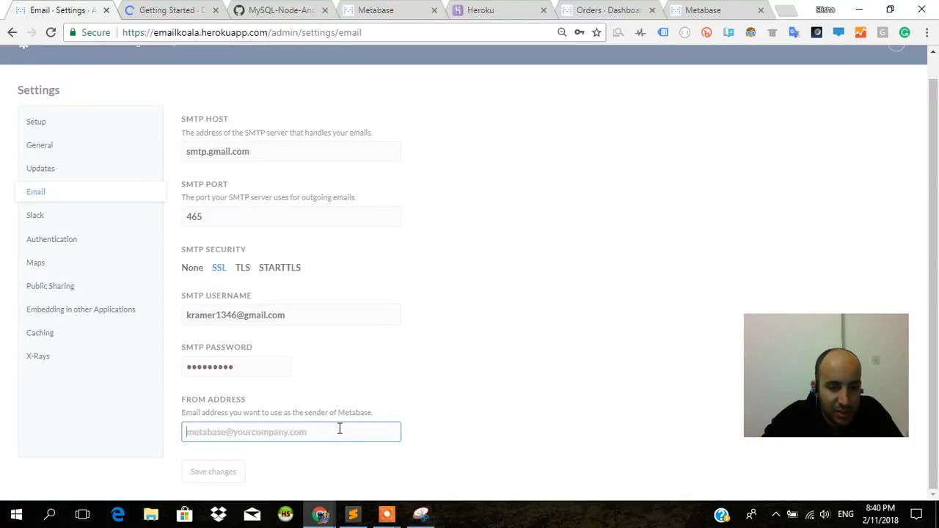
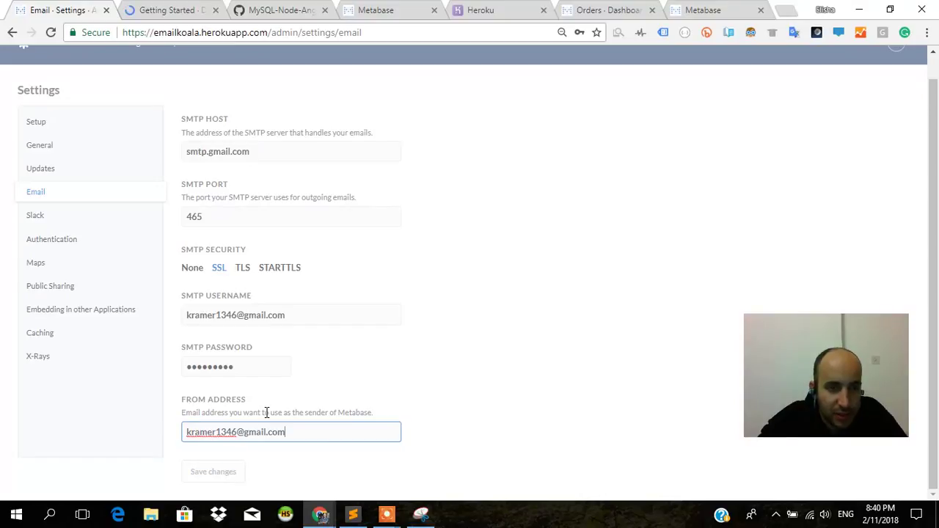
scroll(269, 412, "up", 1)
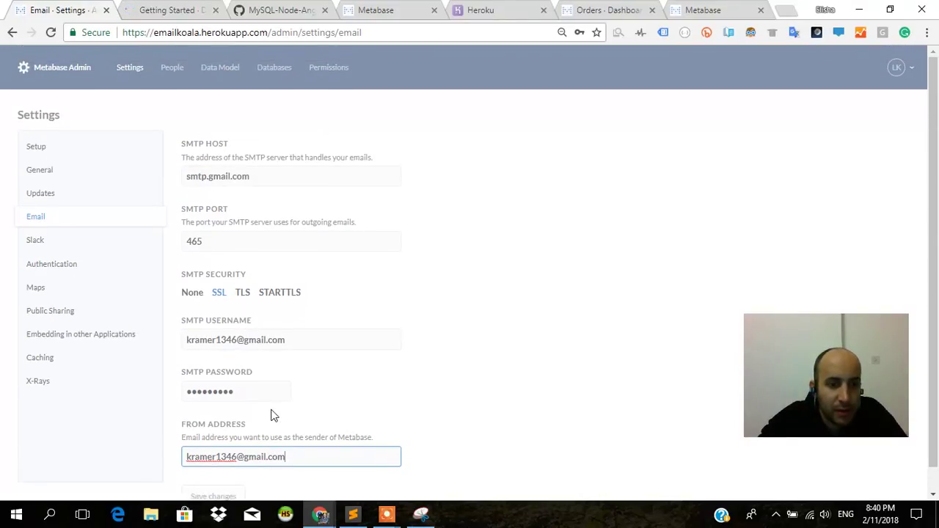
scroll(273, 415, "down", 1)
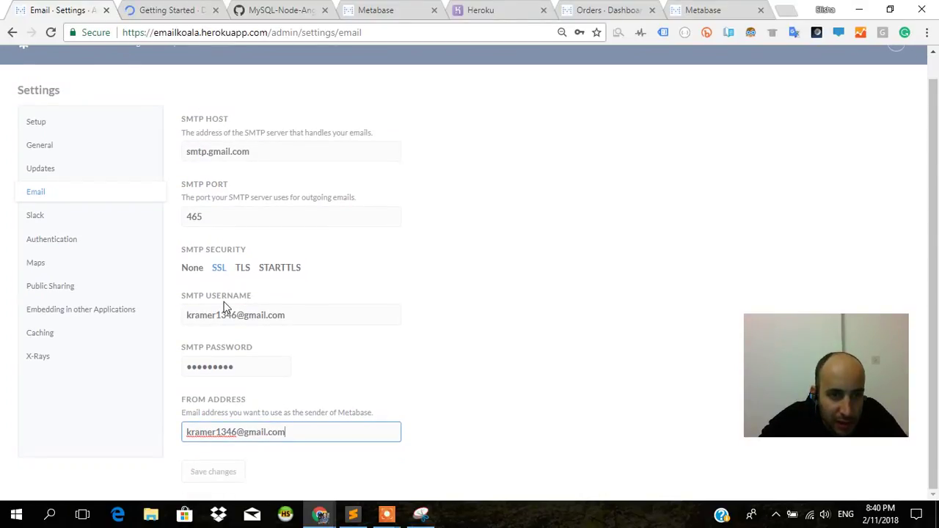
Set SMTP security to None and save, which errors, then switch security to TLS
left_click(196, 274)
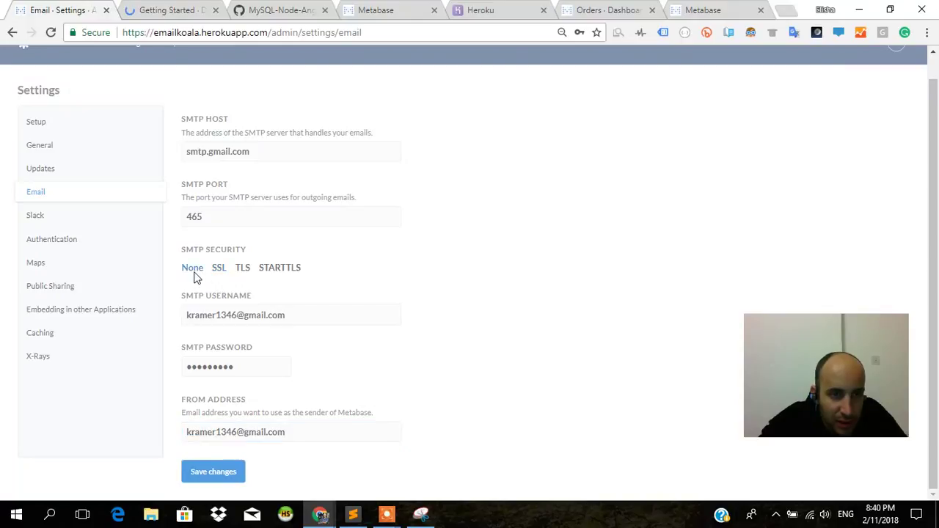
left_click(206, 470)
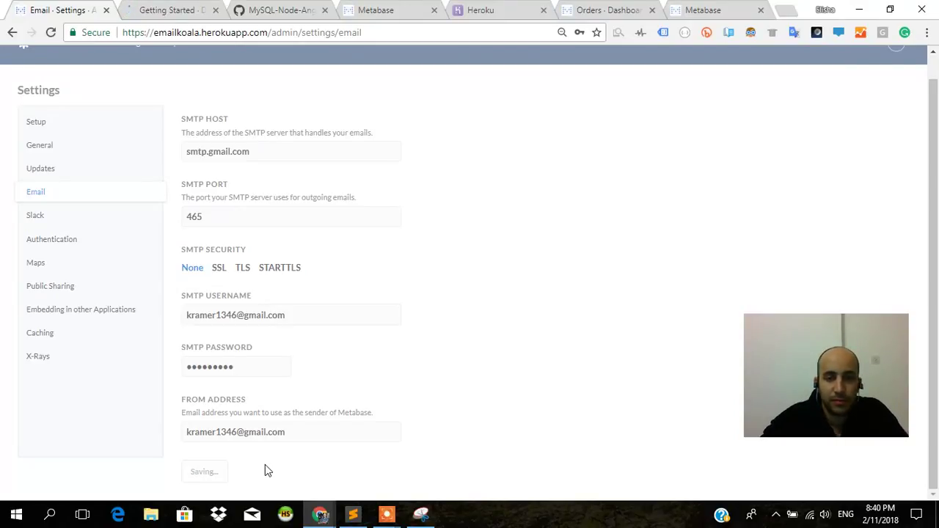
key("alt+Tab")
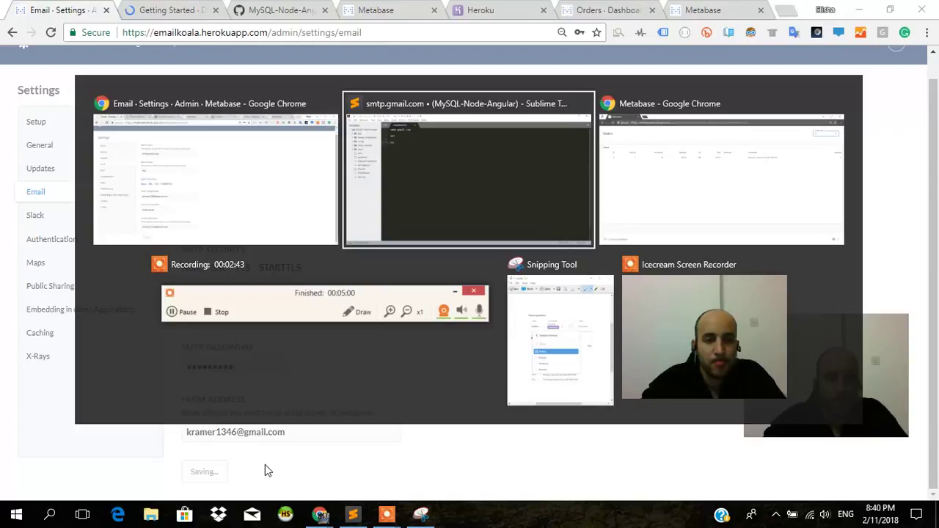
key("Tab")
key("Tab")
key("Tab")
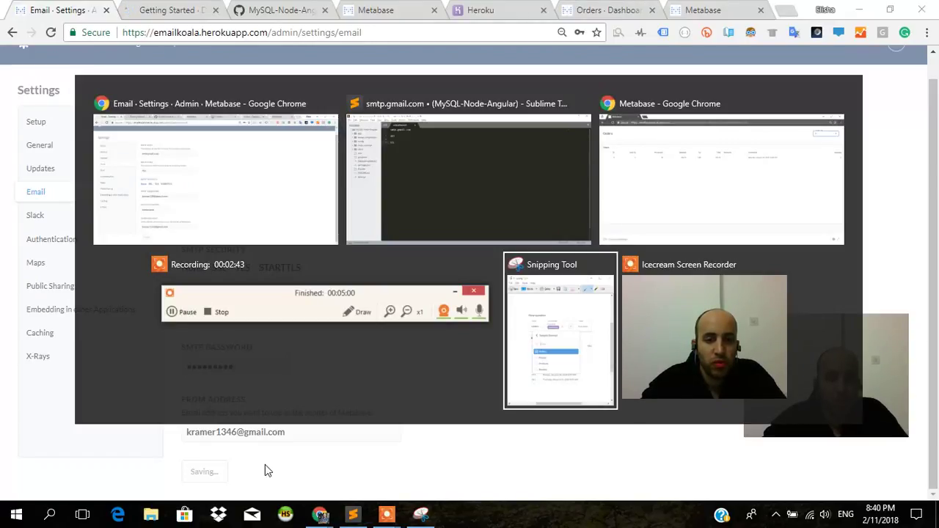
key("shift+Tab")
key("shift+Tab")
key("shift+Tab")
key("shift+Tab")
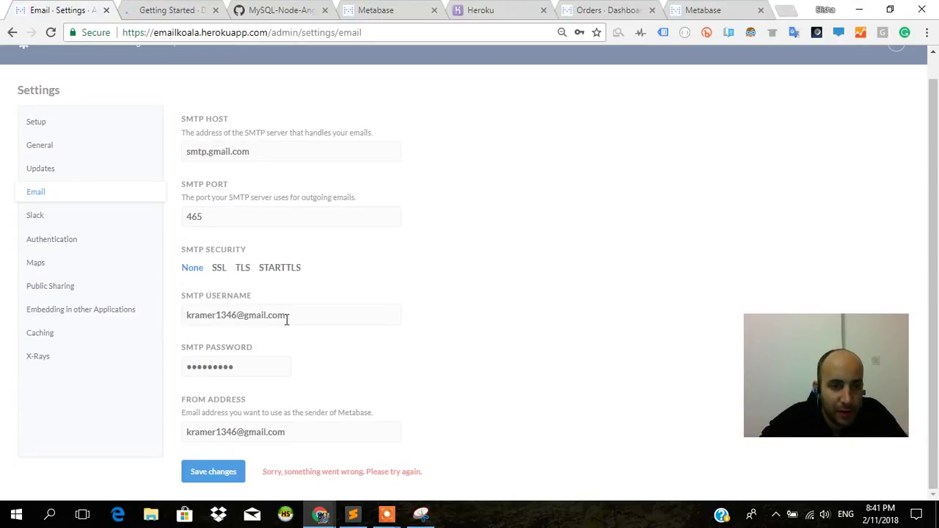
left_click(242, 268)
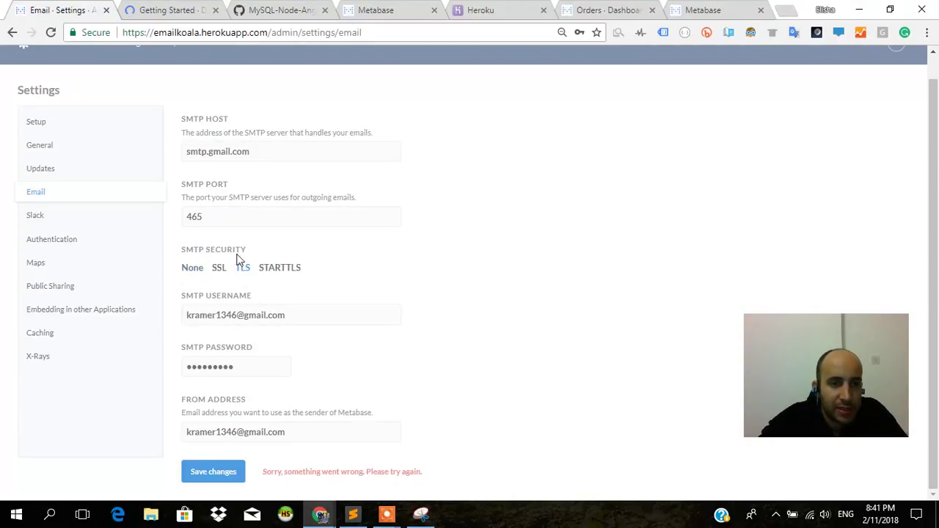
Search Google for 'smtp username gmail' in a new tab
left_click(784, 13)
type("smtp y")
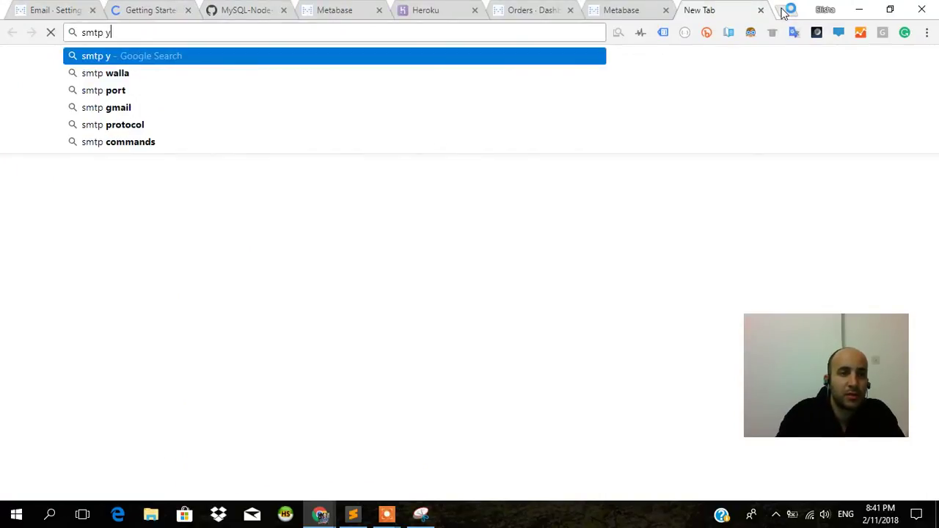
type("ser")
key("BackSpace")
key("BackSpace")
key("BackSpace")
type("username ")
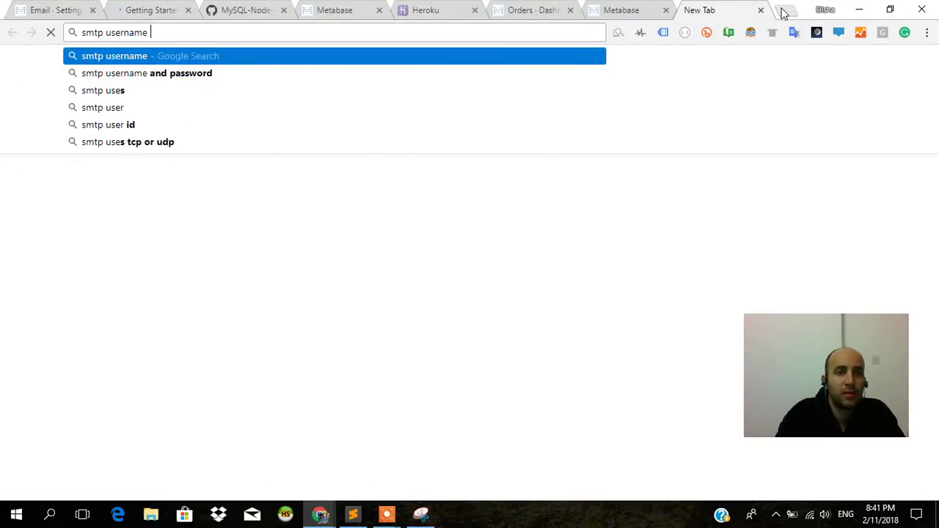
type("gmail")
key("Return")
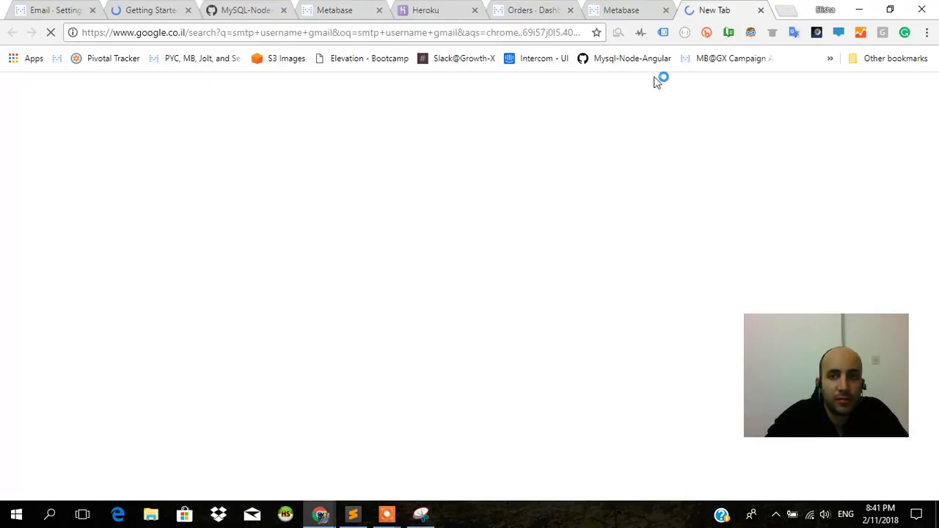